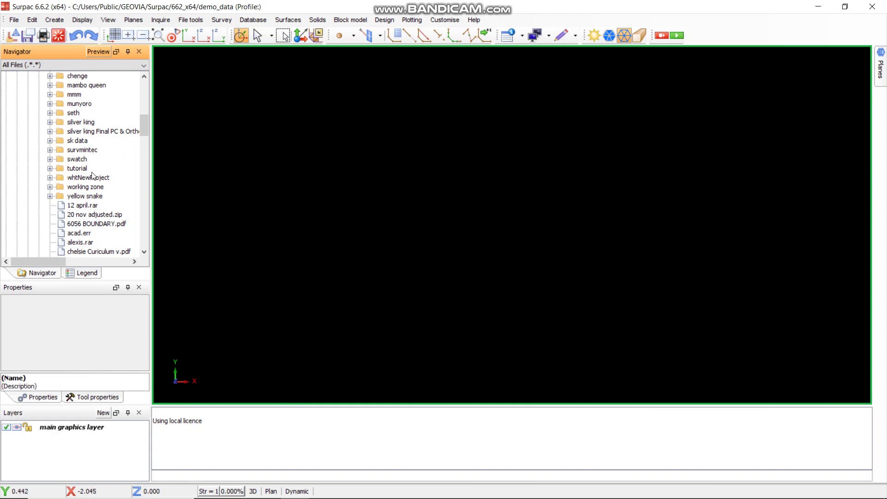
# Set the tutorial folder as the working directory and drag blockmodel.mdl into the graphics window
pyautogui.click(78, 168)
pyautogui.click(49, 168)
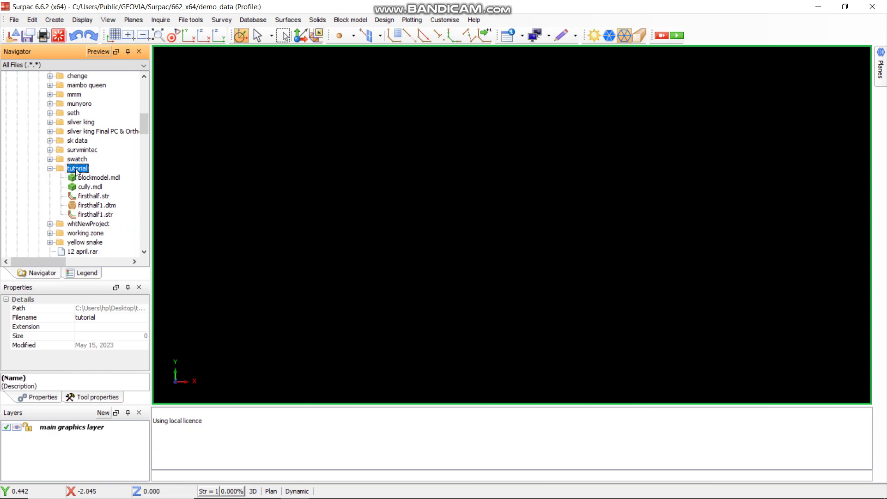
pyautogui.rightClick(76, 172)
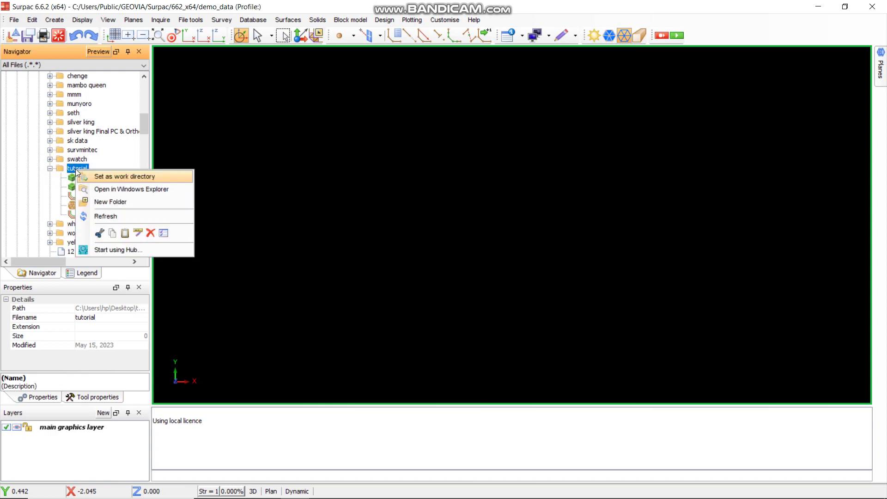
pyautogui.click(120, 176)
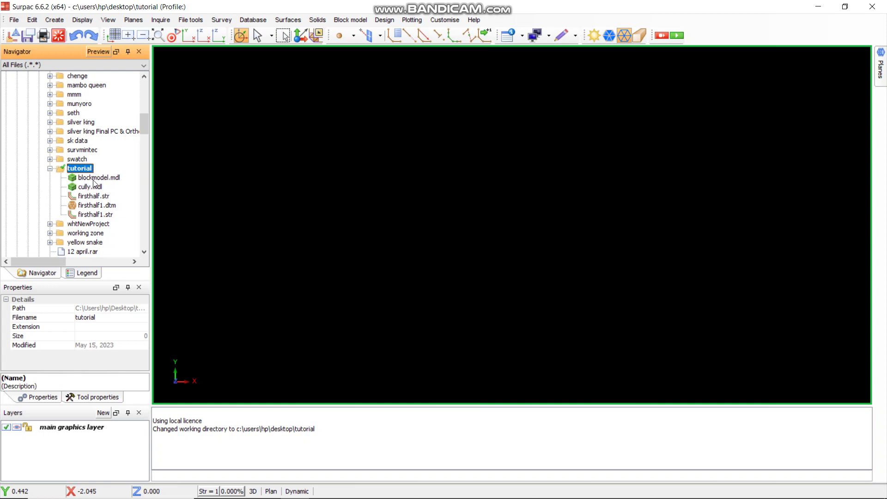
pyautogui.moveTo(94, 178); pyautogui.dragTo(390, 181)
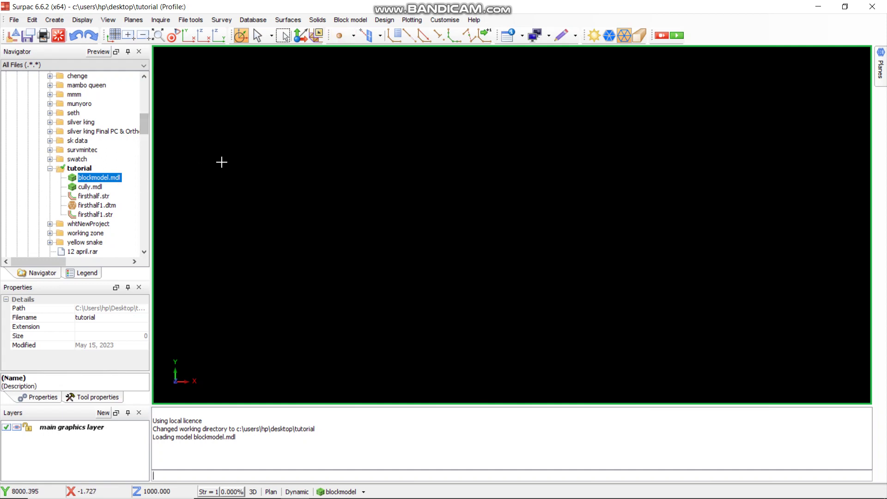
# Open blockmodel.mdl as the active block model through Block model > New / Open
pyautogui.click(351, 23)
pyautogui.moveTo(355, 33)
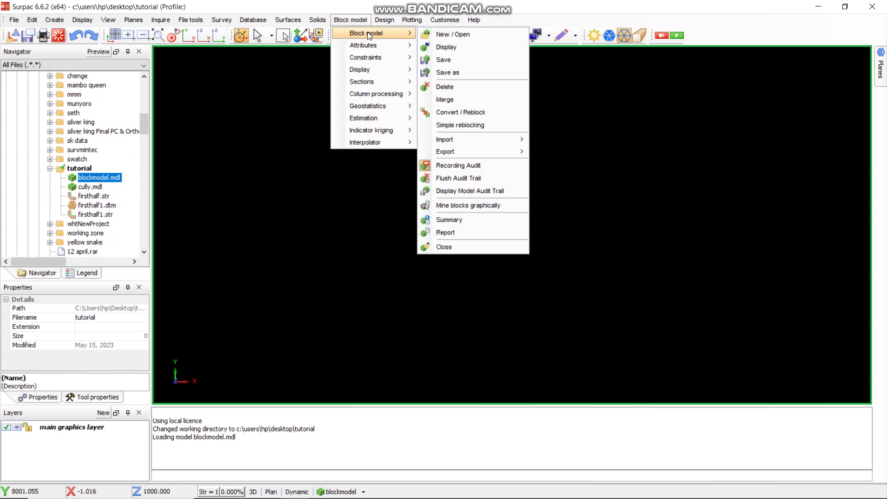
pyautogui.click(451, 34)
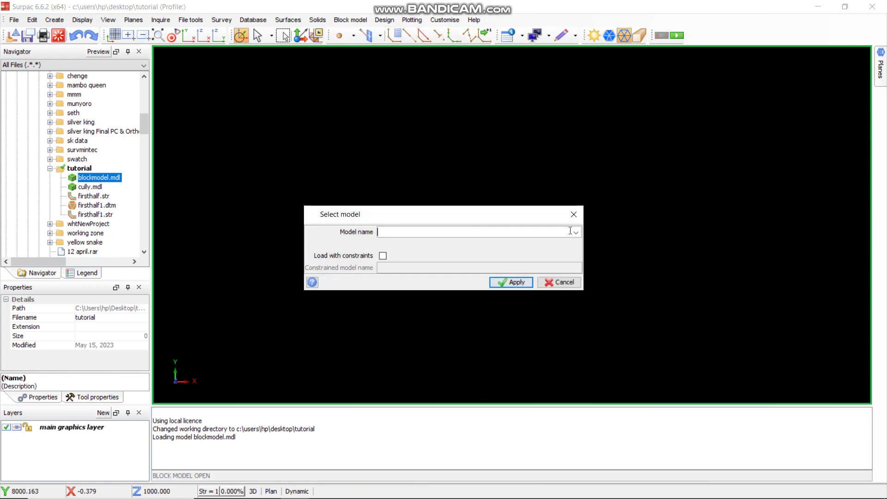
pyautogui.click(575, 232)
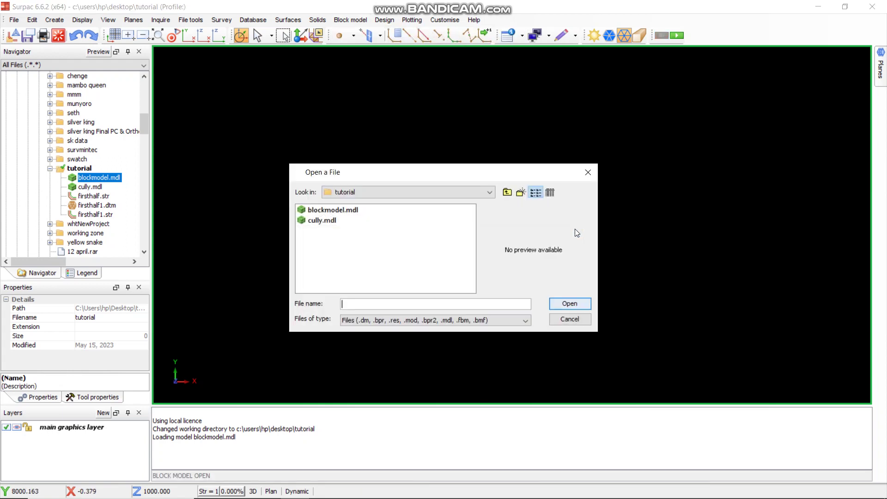
pyautogui.click(333, 209)
pyautogui.click(569, 303)
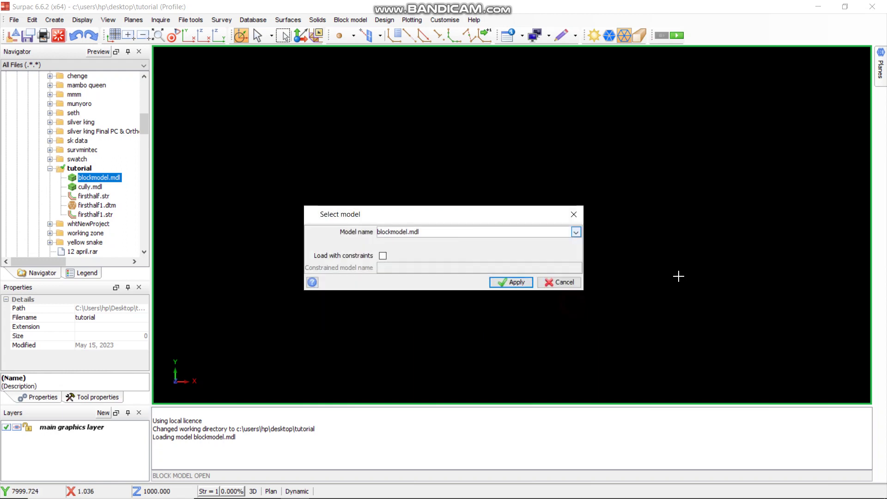
pyautogui.click(515, 282)
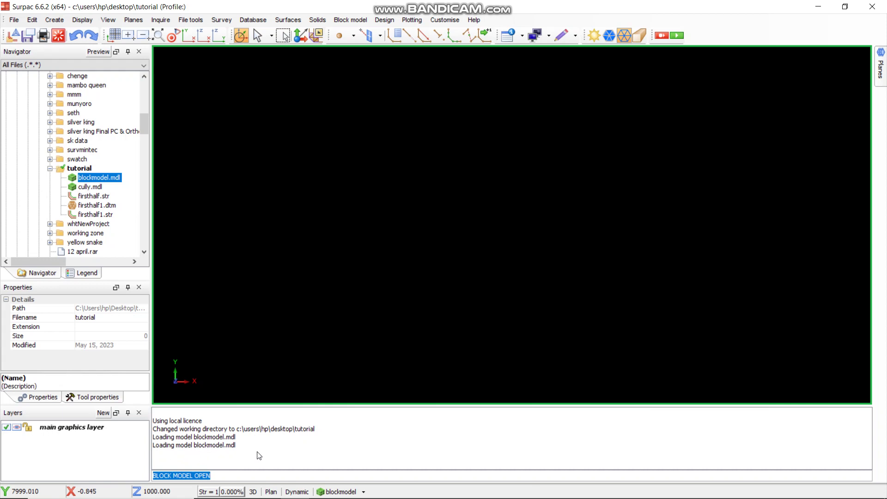
pyautogui.click(346, 492)
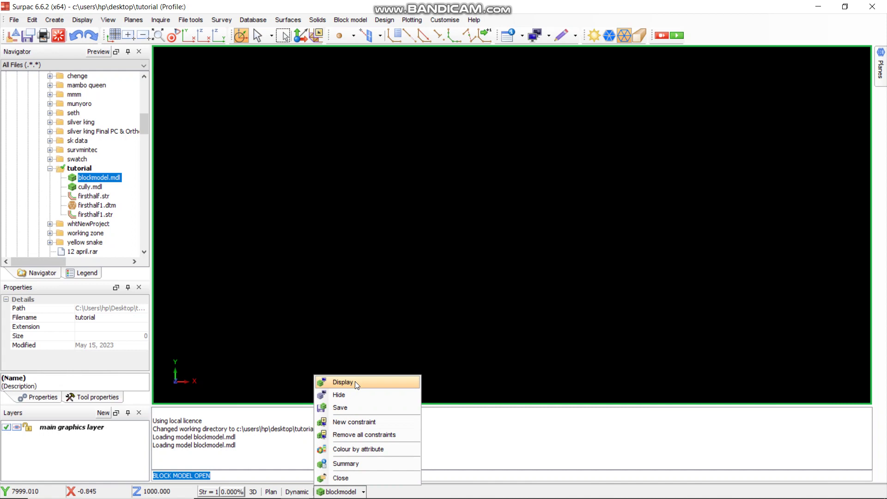
# Display blockmodel.mdl in the graphics window using the Blocks style
pyautogui.click(366, 20)
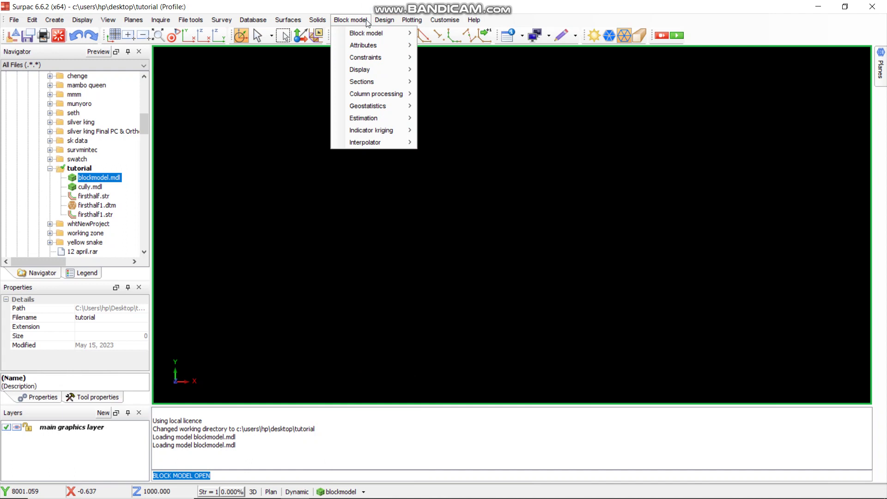
pyautogui.moveTo(365, 31)
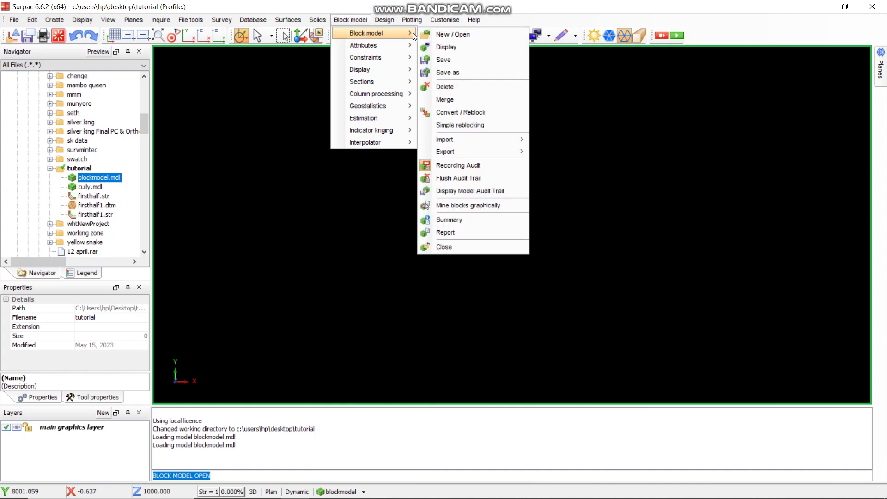
pyautogui.click(452, 46)
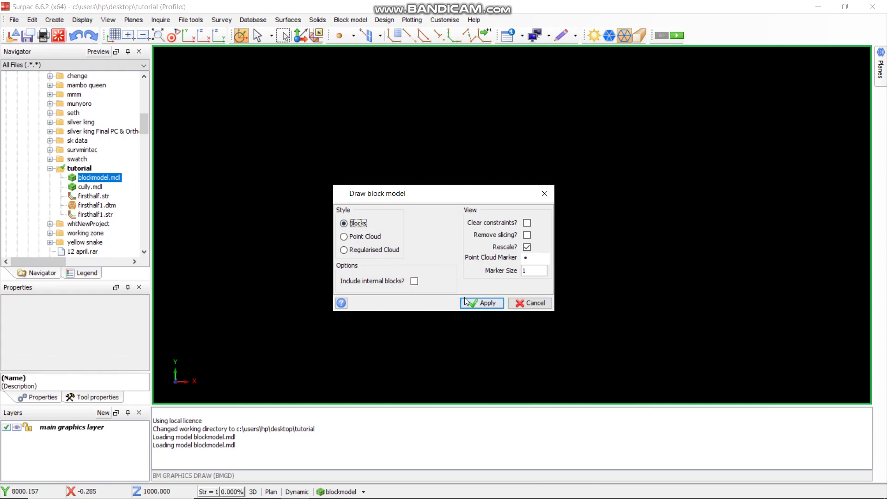
pyautogui.click(483, 303)
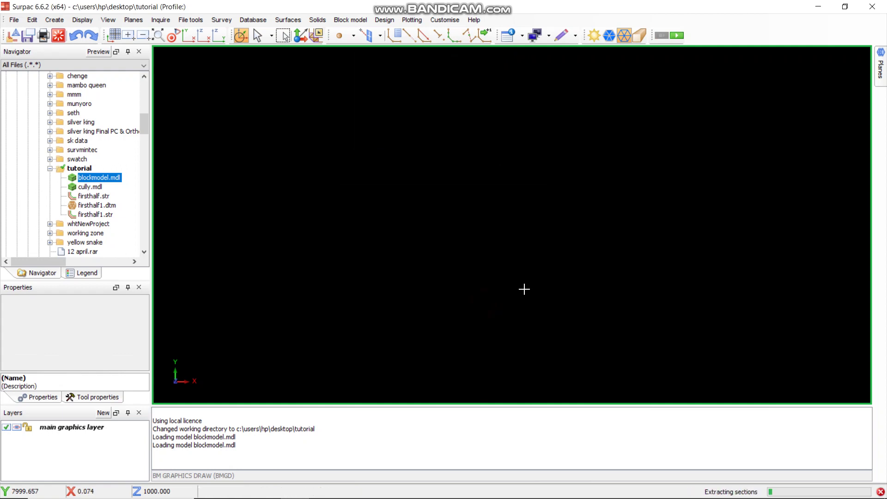
# Load firsthalf1.dtm and firsthalf1.str over the block model and view them obliquely
pyautogui.scroll(-1, 521, 289)
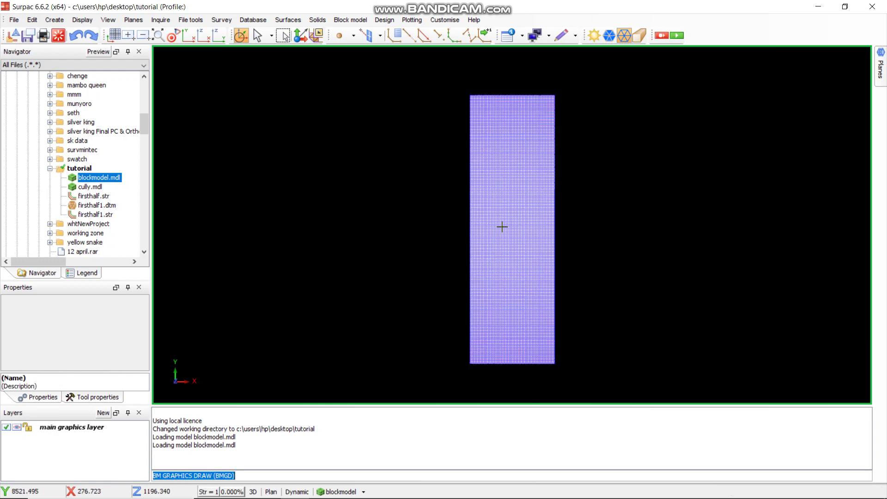
pyautogui.scroll(3, 501, 226)
pyautogui.moveTo(530, 237); pyautogui.dragTo(509, 222, button='middle')
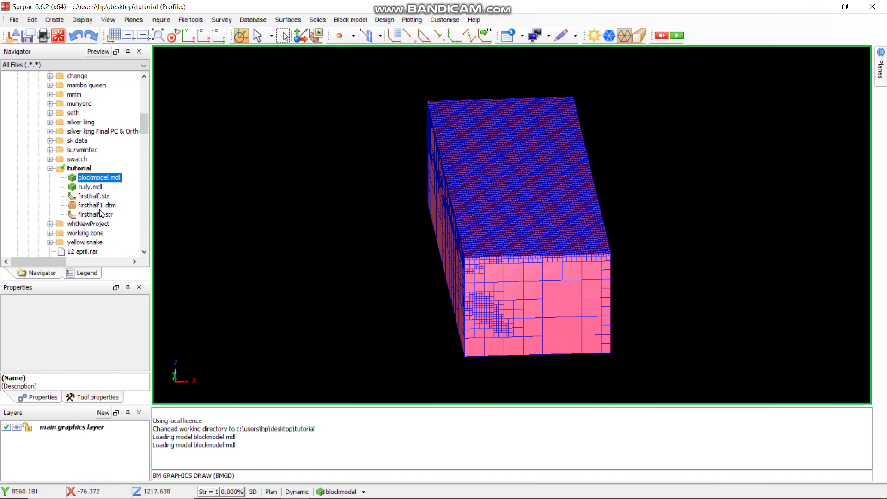
pyautogui.moveTo(97, 205); pyautogui.dragTo(280, 199)
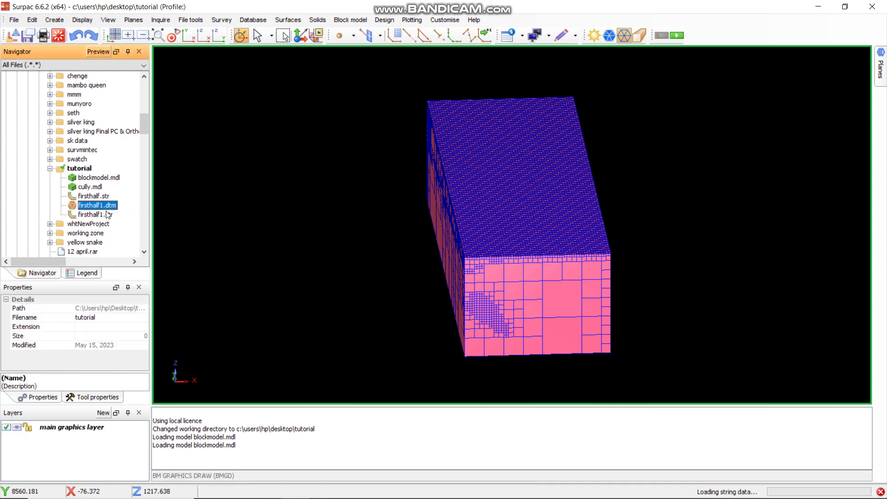
pyautogui.click(89, 215)
pyautogui.moveTo(89, 217)
pyautogui.mouseDown()
pyautogui.moveTo(356, 206)
pyautogui.moveTo(356, 198)
pyautogui.mouseUp()
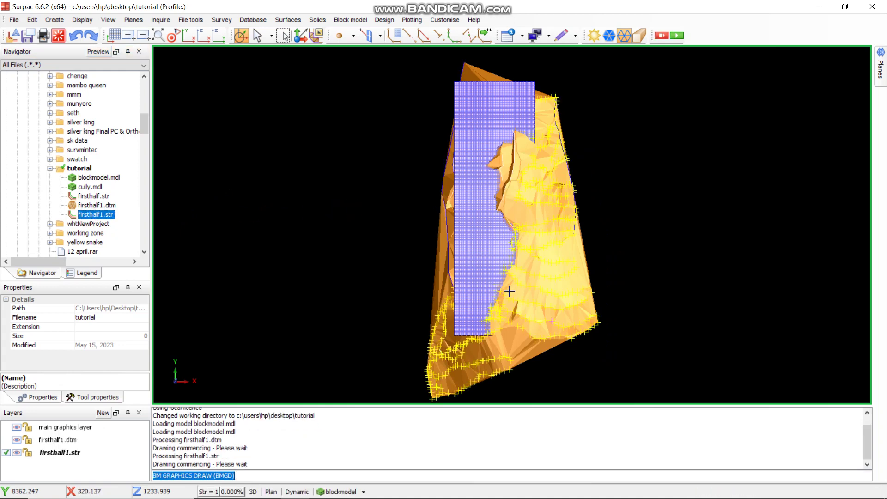
pyautogui.moveTo(524, 275); pyautogui.dragTo(491, 252, button='middle')
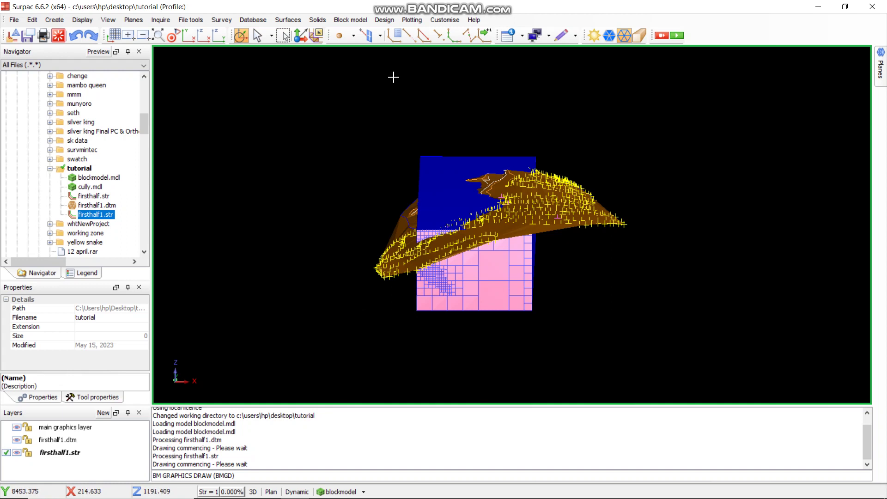
# Start a new block model constraint file from the Constraints menu
pyautogui.click(356, 20)
pyautogui.moveTo(370, 42)
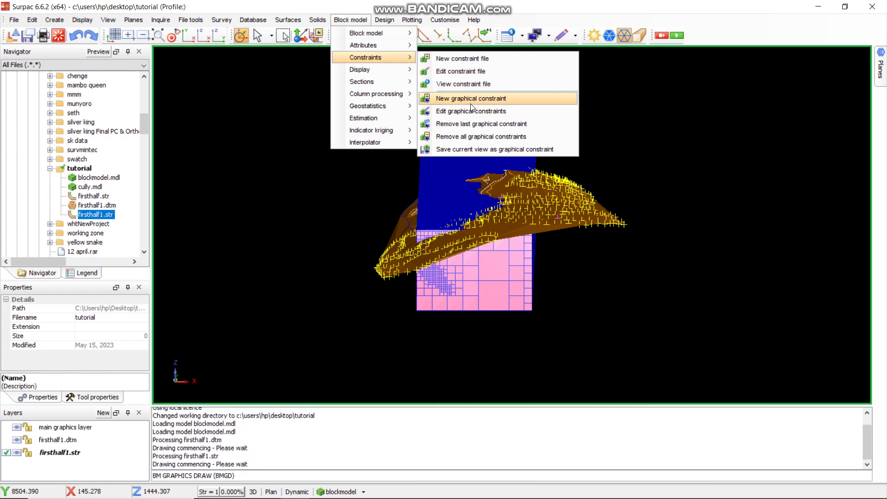
pyautogui.click(498, 60)
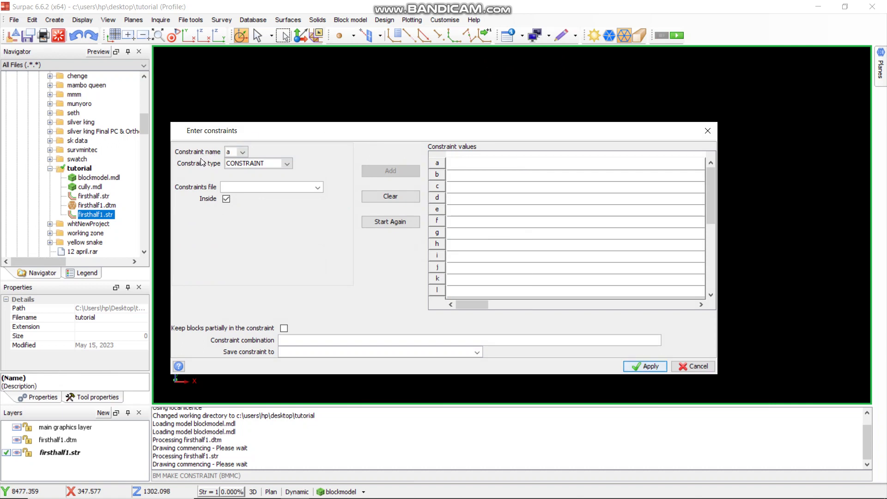
# Make constraint a a DTM constraint using the firsthalf1.dtm surface
pyautogui.click(286, 164)
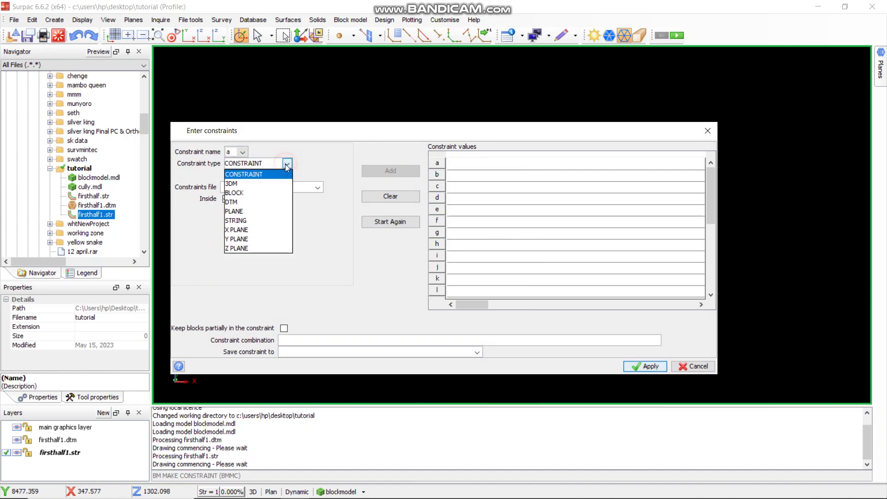
pyautogui.click(265, 204)
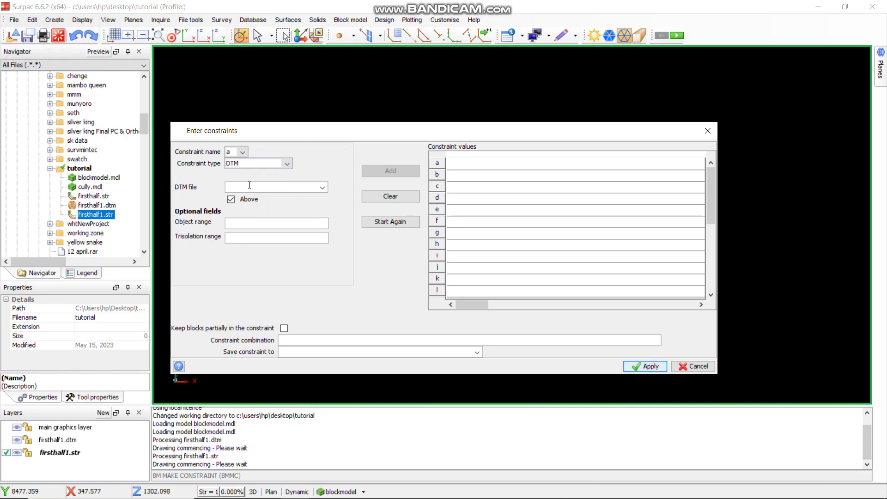
pyautogui.click(322, 188)
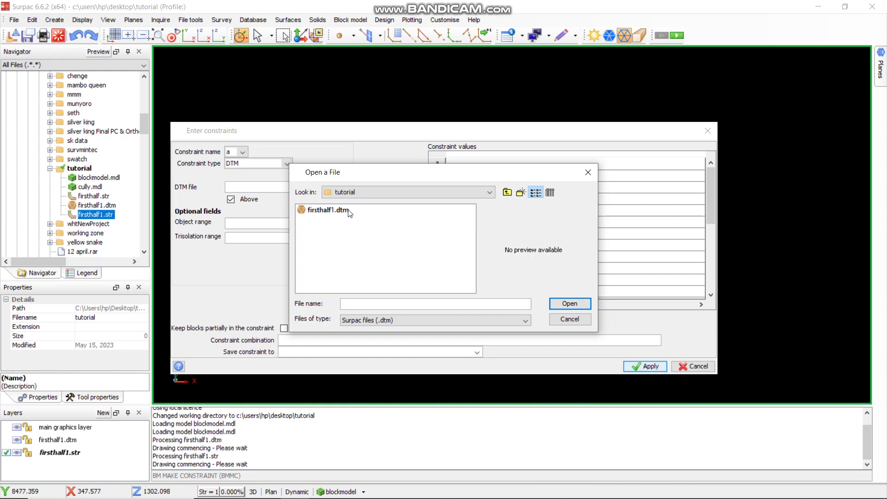
pyautogui.click(343, 213)
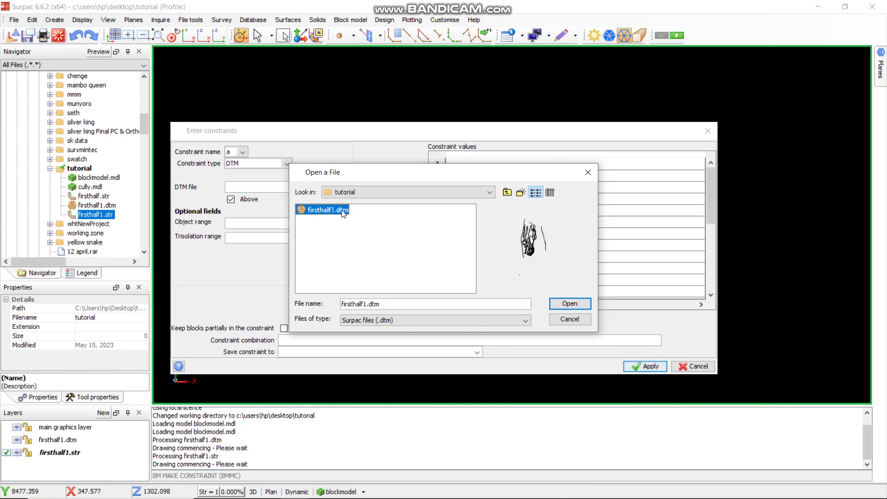
pyautogui.click(568, 305)
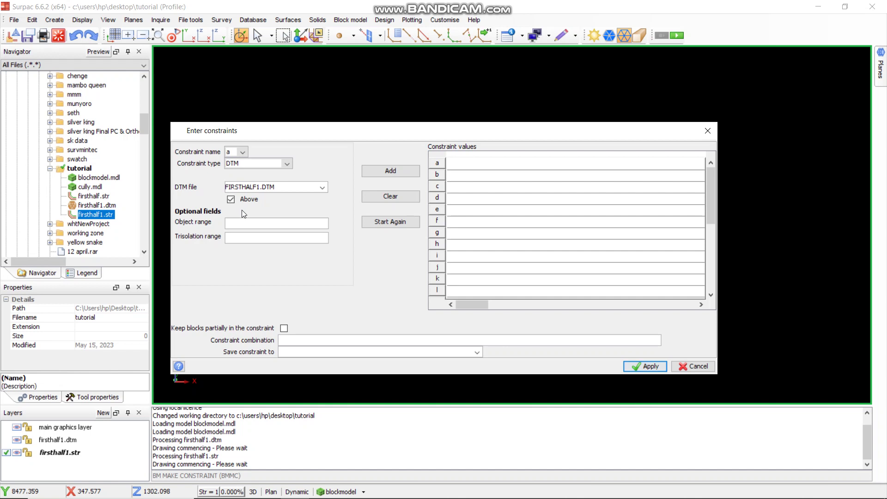
# Add constraint a as 'not above FIRSTHALF1.DTM' and set the next constraint type to BLOCK
pyautogui.click(232, 199)
pyautogui.click(383, 174)
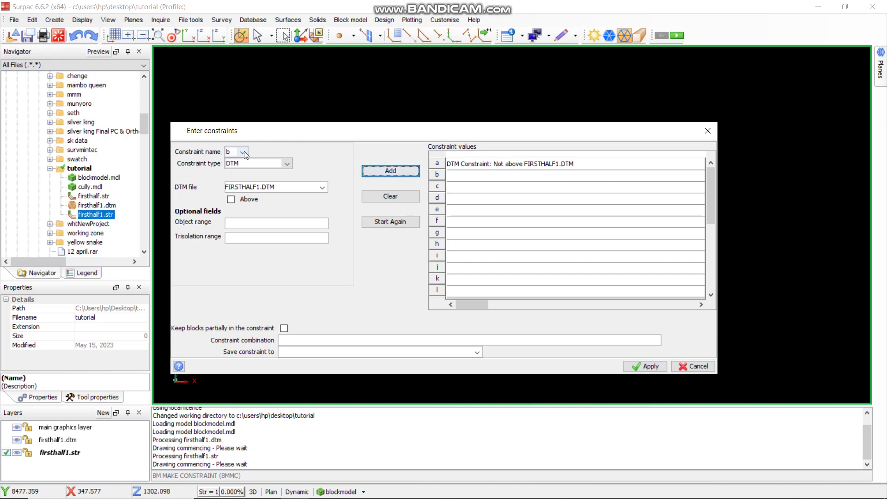
pyautogui.click(289, 162)
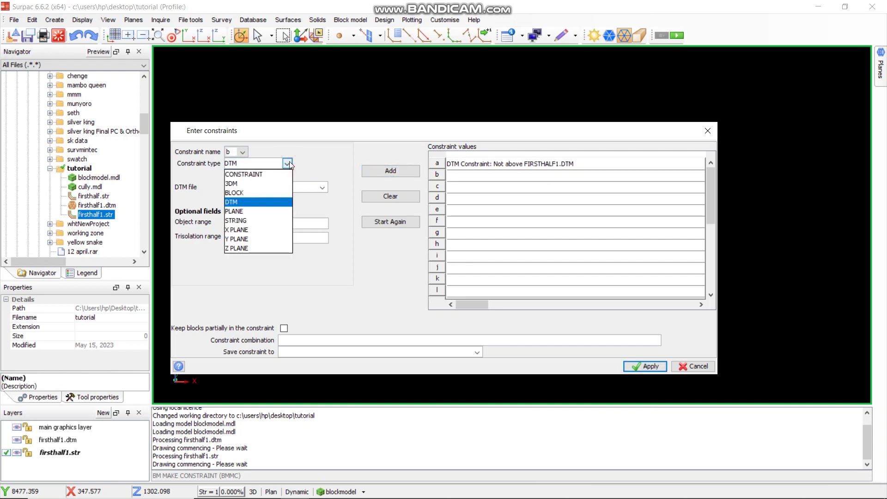
pyautogui.click(259, 194)
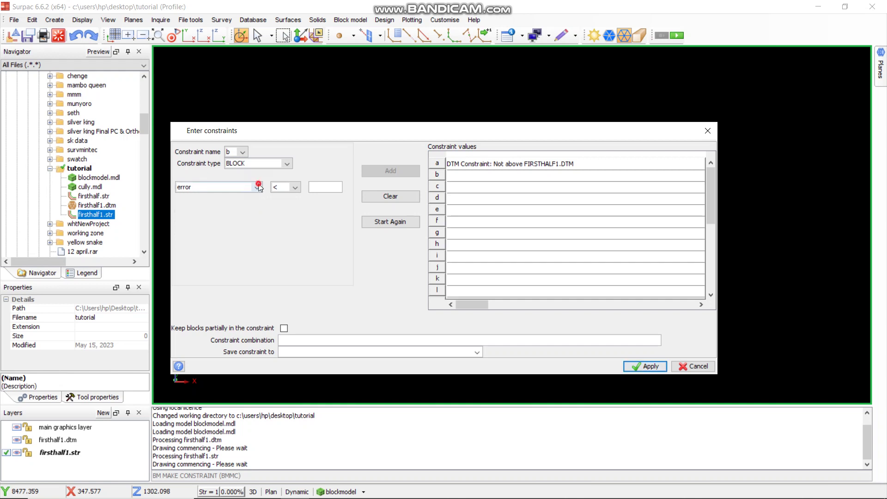
# Define block constraint b as grade > 0.5
pyautogui.click(257, 187)
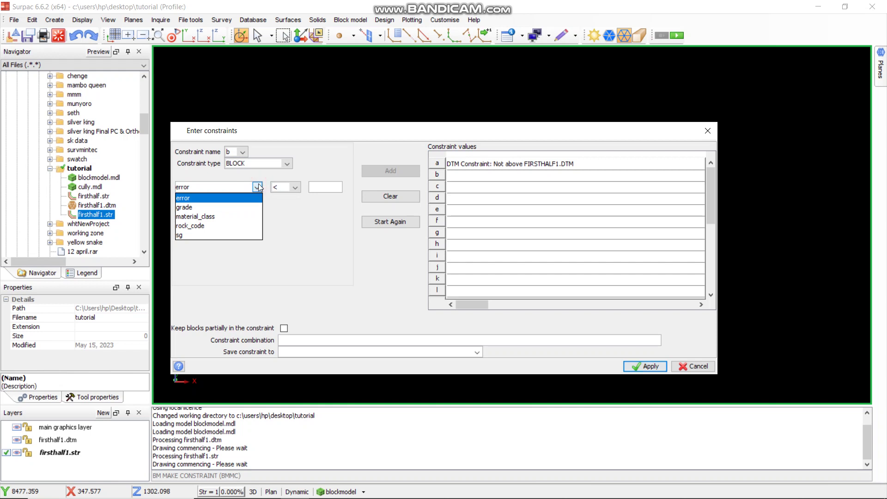
pyautogui.click(253, 208)
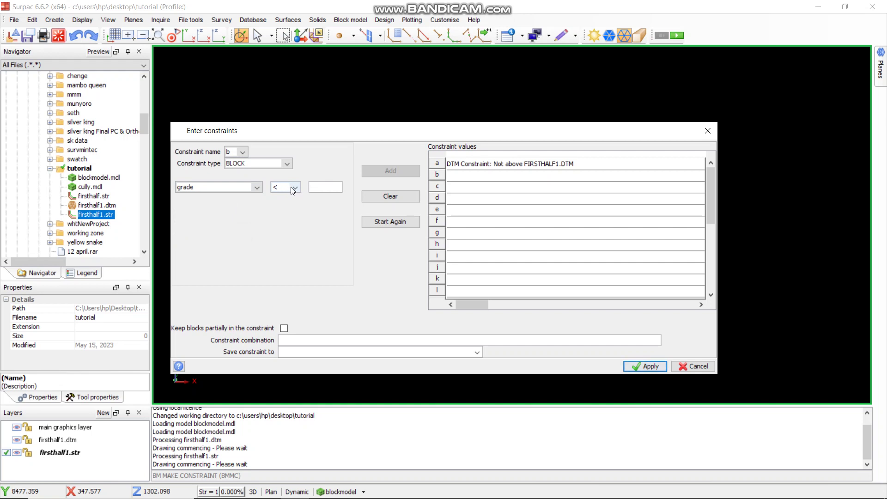
pyautogui.click(294, 187)
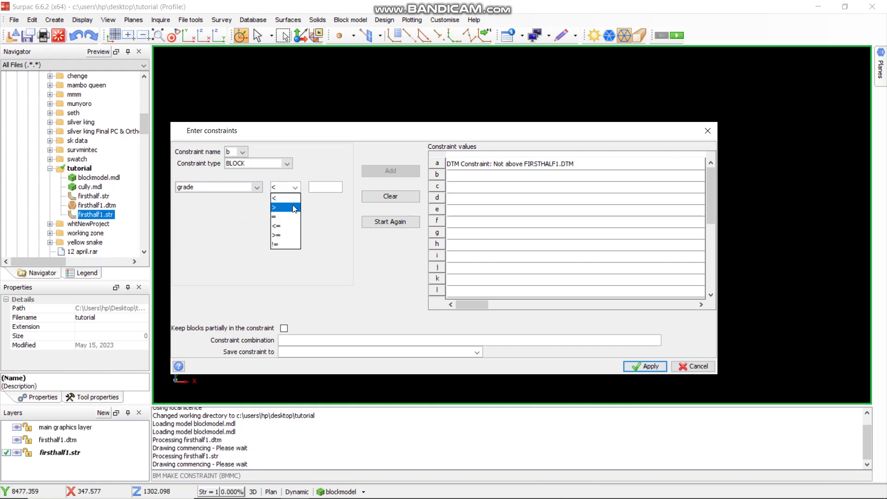
pyautogui.click(294, 208)
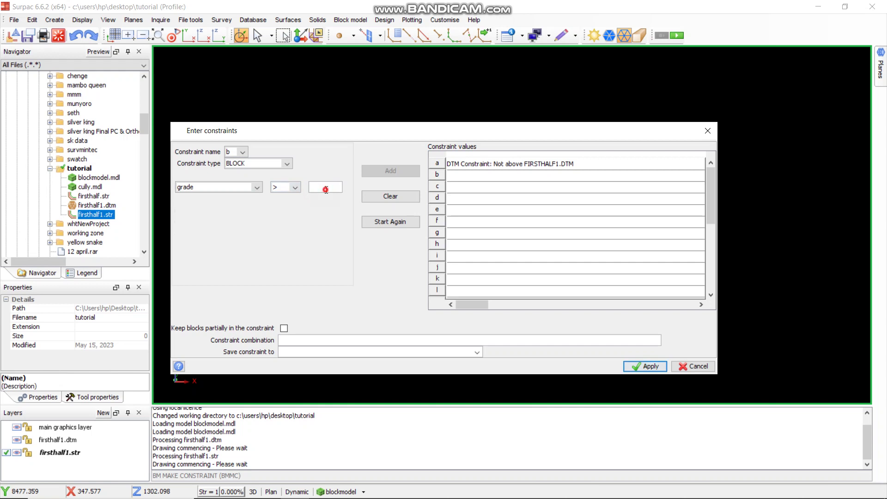
pyautogui.click(326, 190)
pyautogui.write('0.5')
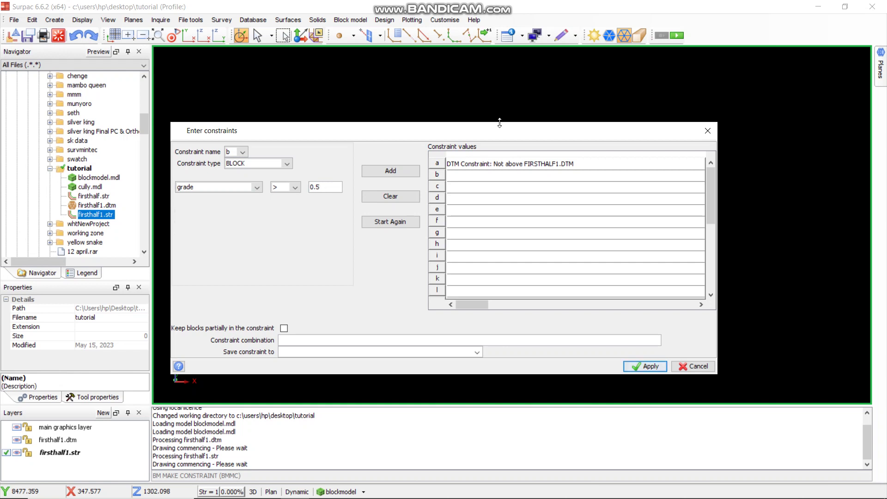
# Add the grade > 0.5 constraint, keep partial blocks, save as tut.con and apply
pyautogui.click(413, 170)
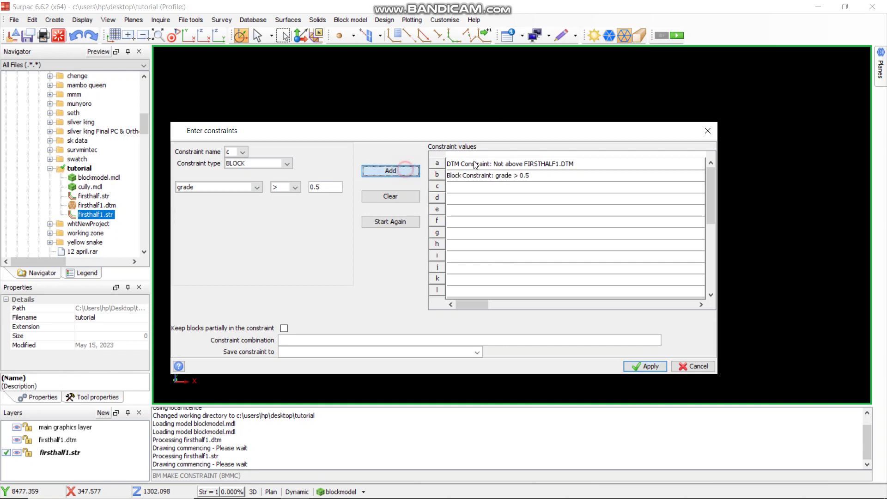
pyautogui.click(283, 328)
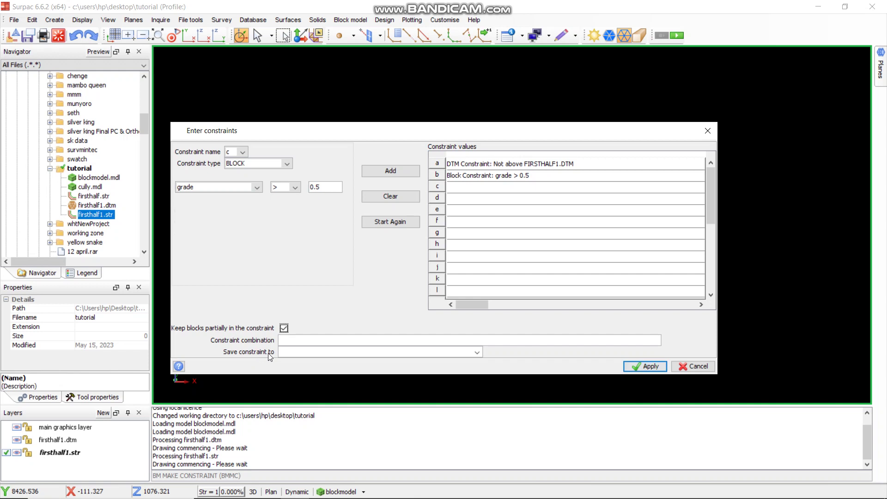
pyautogui.click(476, 352)
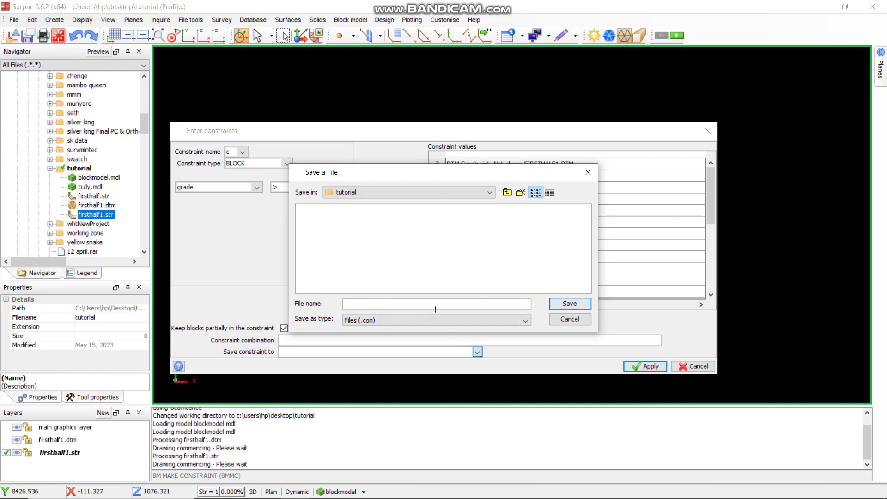
pyautogui.write('tut')
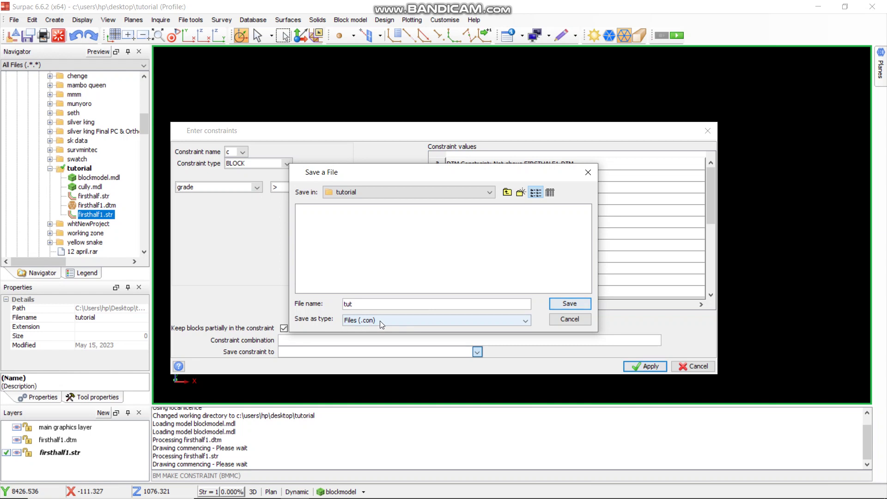
pyautogui.click(569, 304)
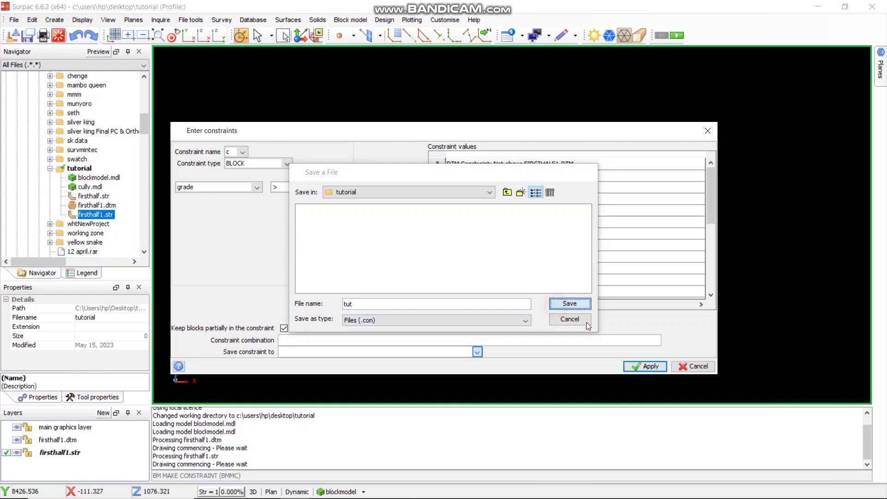
pyautogui.click(639, 363)
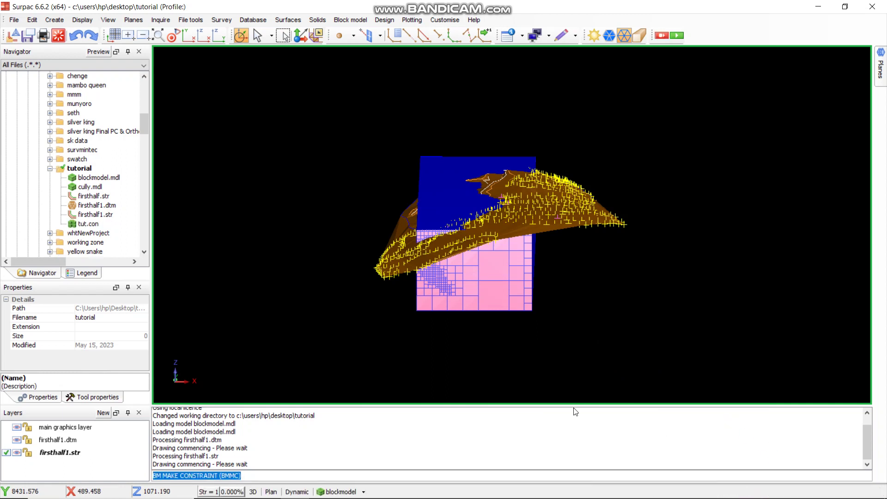
# Display the blocks constrained by tut.con and orbit to see them beneath the surface
pyautogui.moveTo(481, 343); pyautogui.dragTo(418, 305)
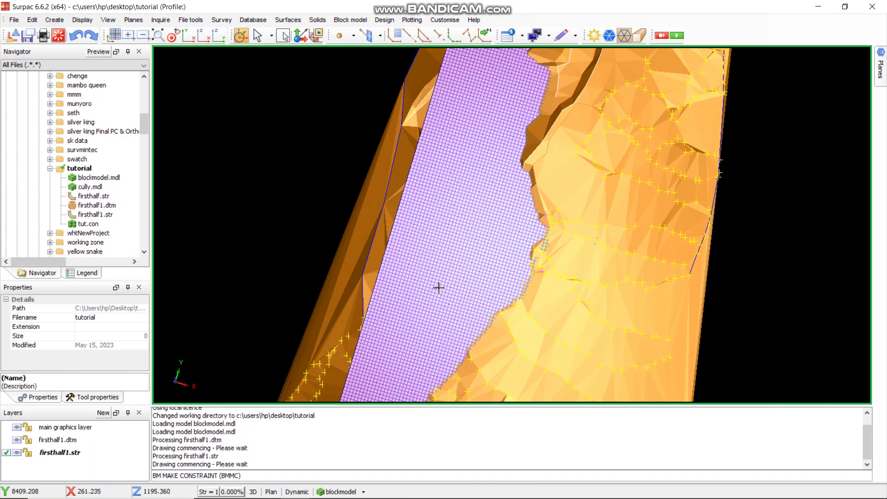
pyautogui.moveTo(85, 225); pyautogui.dragTo(311, 212)
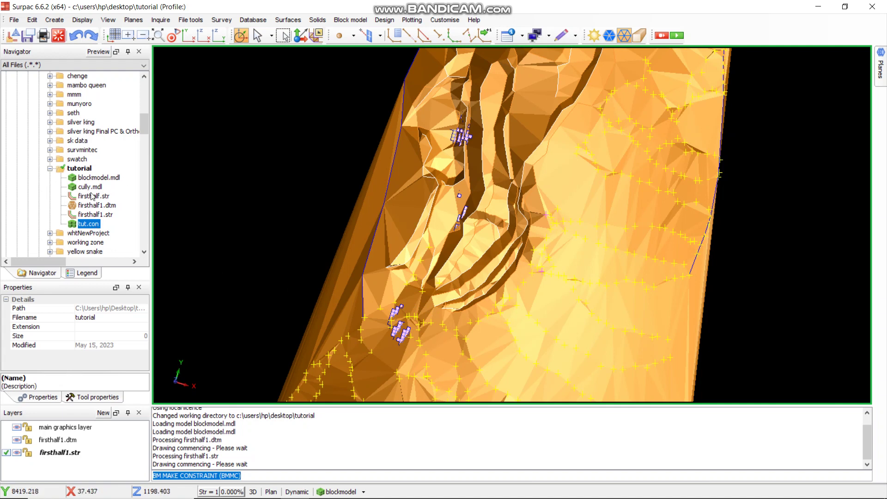
pyautogui.moveTo(87, 226); pyautogui.dragTo(275, 202)
pyautogui.moveTo(455, 226); pyautogui.dragTo(535, 185, button='middle')
pyautogui.scroll(2, 490, 216)
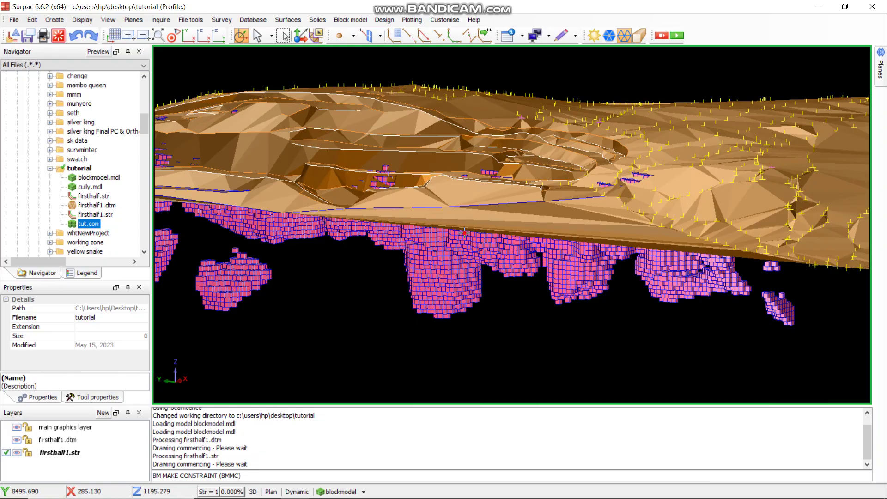
pyautogui.moveTo(465, 233); pyautogui.dragTo(584, 217, button='middle')
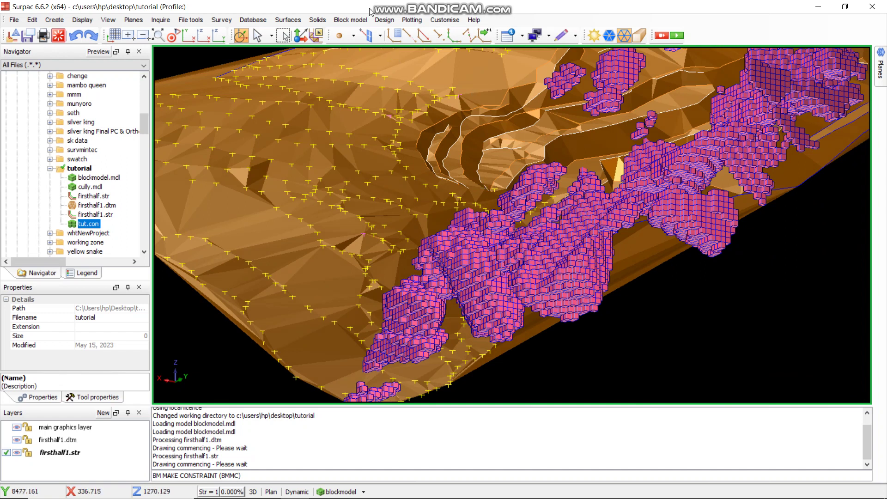
# Colour blocks by grade with ranges 0.5,6,1.0, giving five blue-to-red classes from 0.50 to 5.50
pyautogui.click(351, 21)
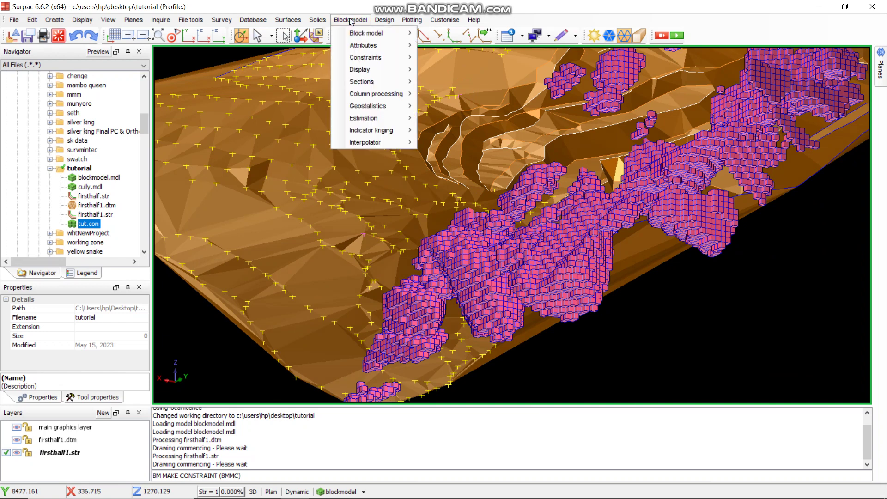
pyautogui.moveTo(368, 69)
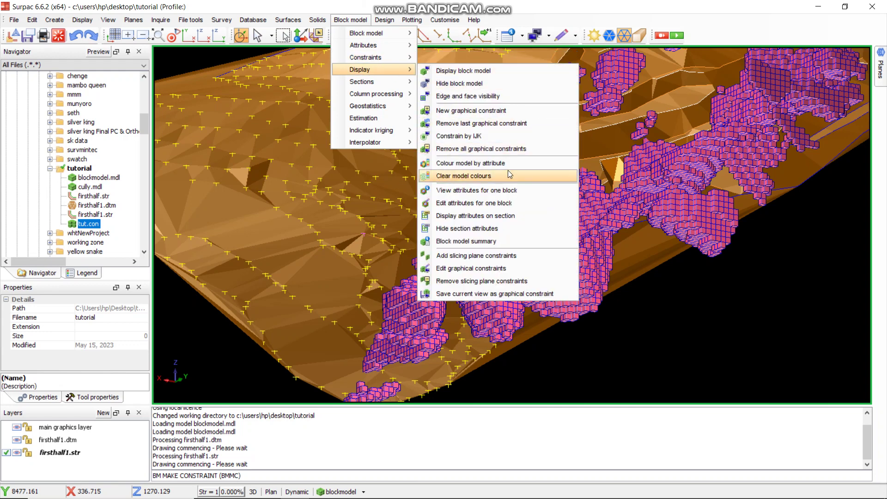
pyautogui.click(503, 167)
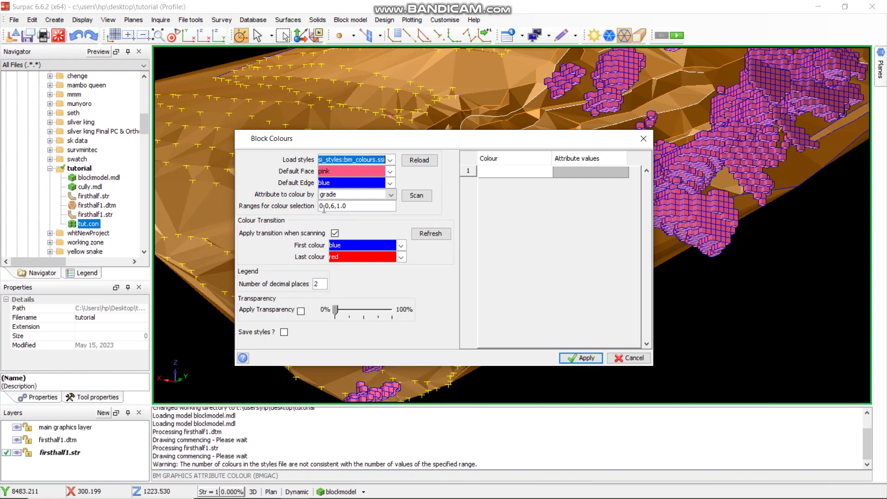
pyautogui.click(328, 206)
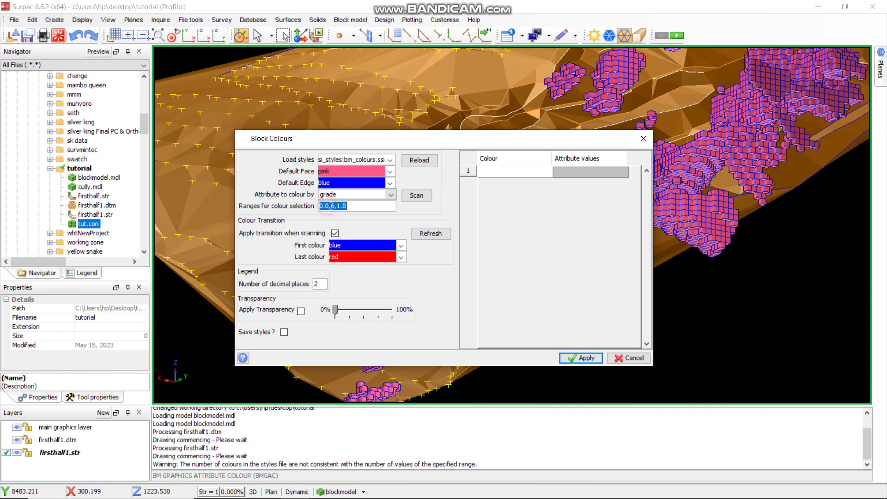
pyautogui.click(335, 208)
pyautogui.press('BackSpace')
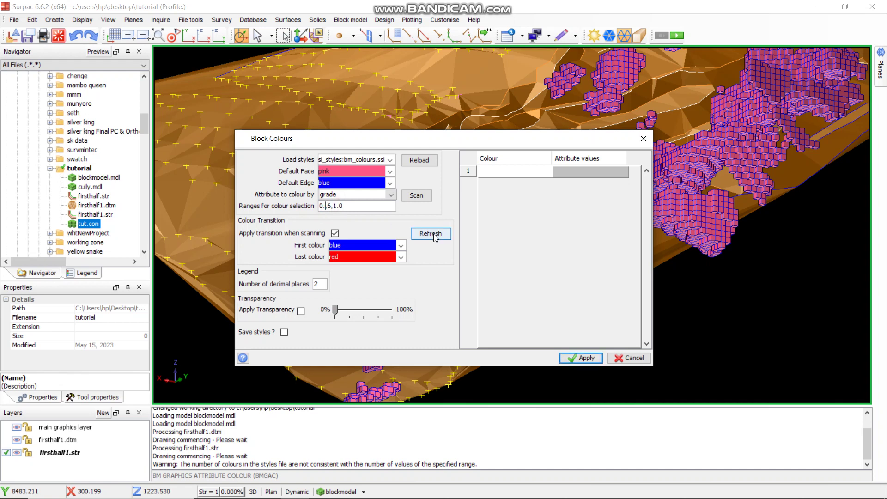
pyautogui.write('5,')
pyautogui.click(431, 233)
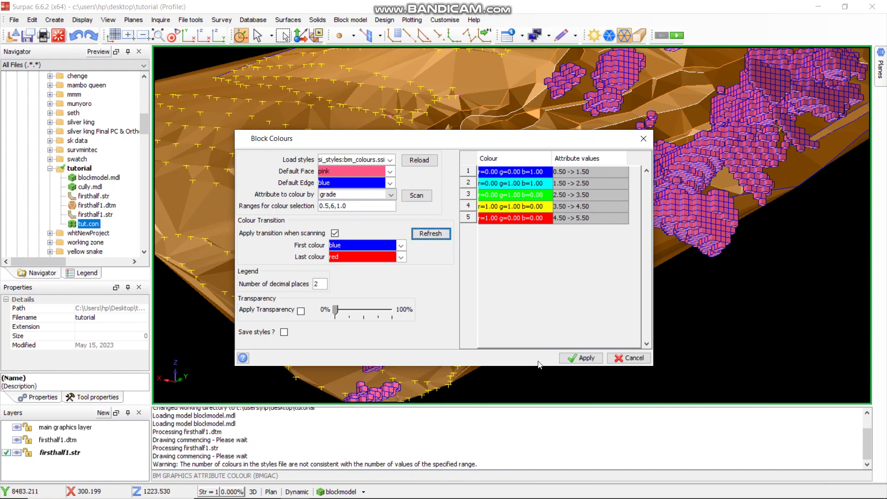
pyautogui.click(581, 356)
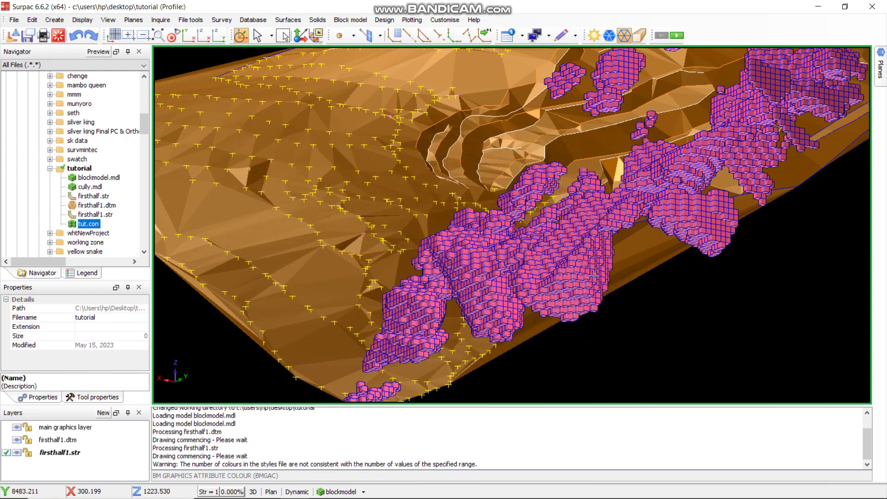
pyautogui.moveTo(549, 272); pyautogui.dragTo(508, 275)
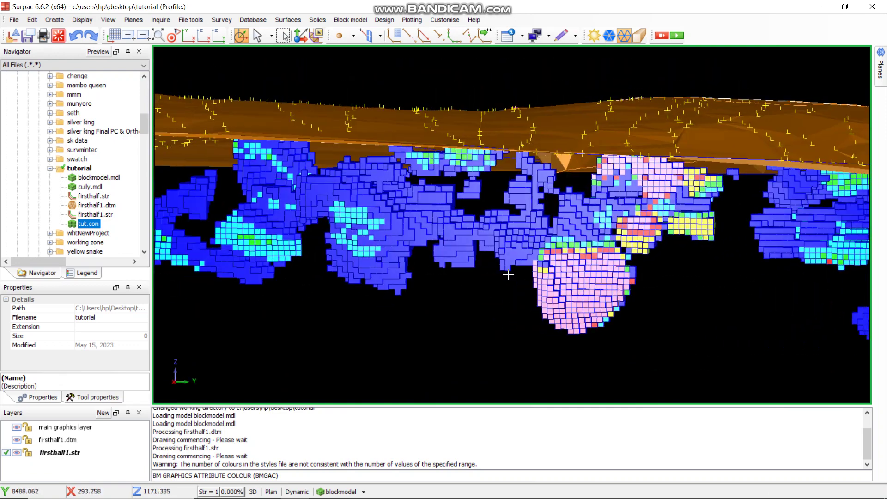
pyautogui.click(347, 20)
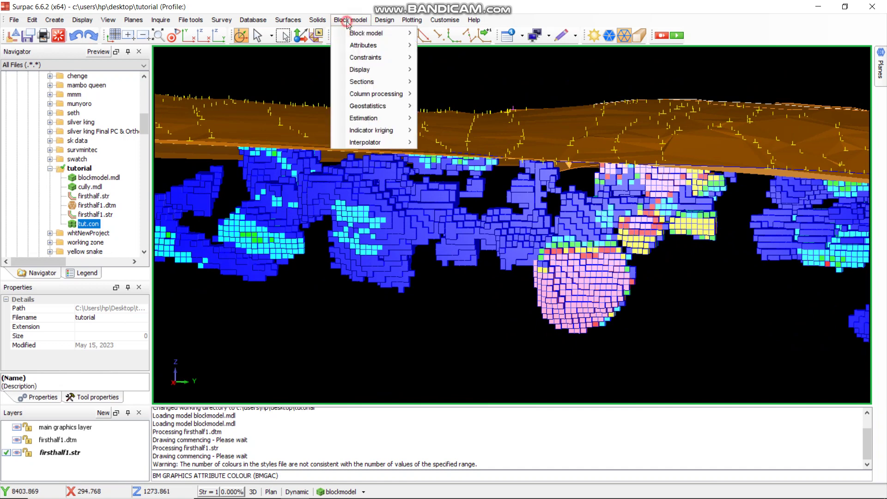
pyautogui.moveTo(372, 70)
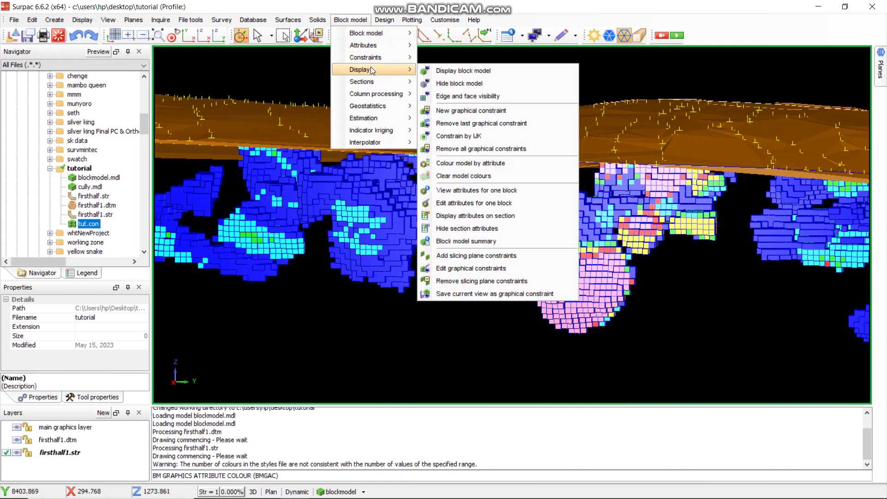
pyautogui.click(501, 194)
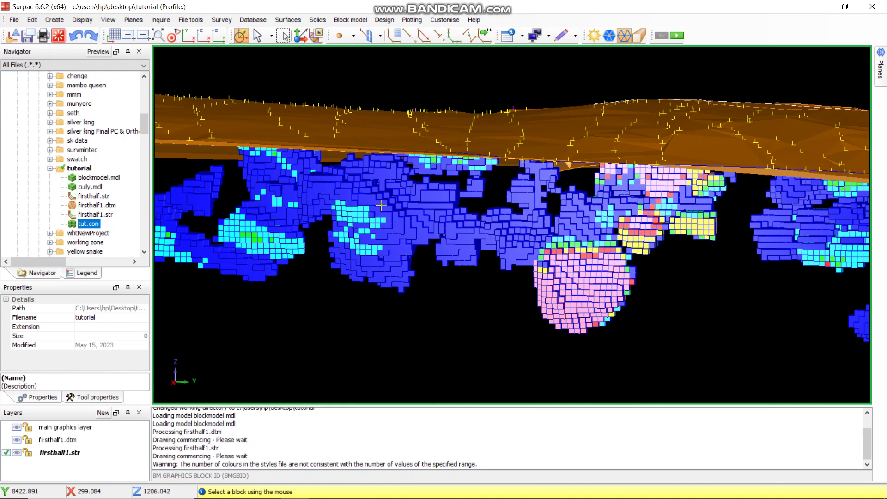
pyautogui.click(381, 203)
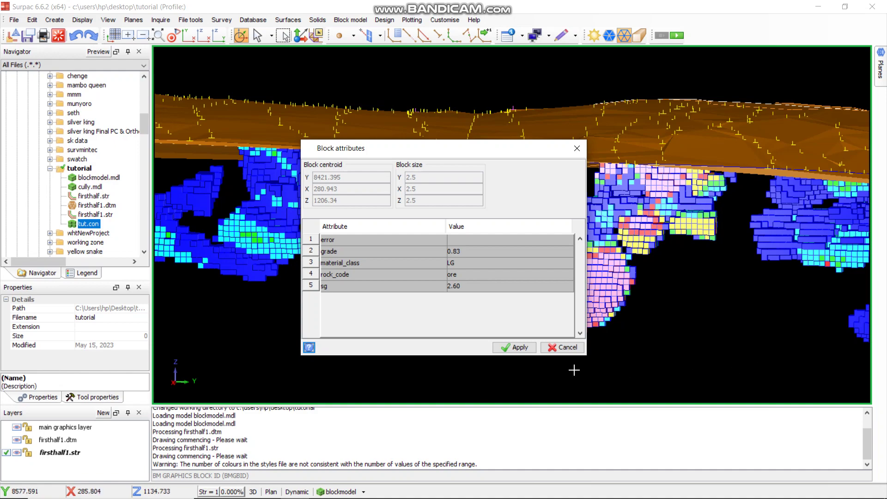
pyautogui.press('Escape')
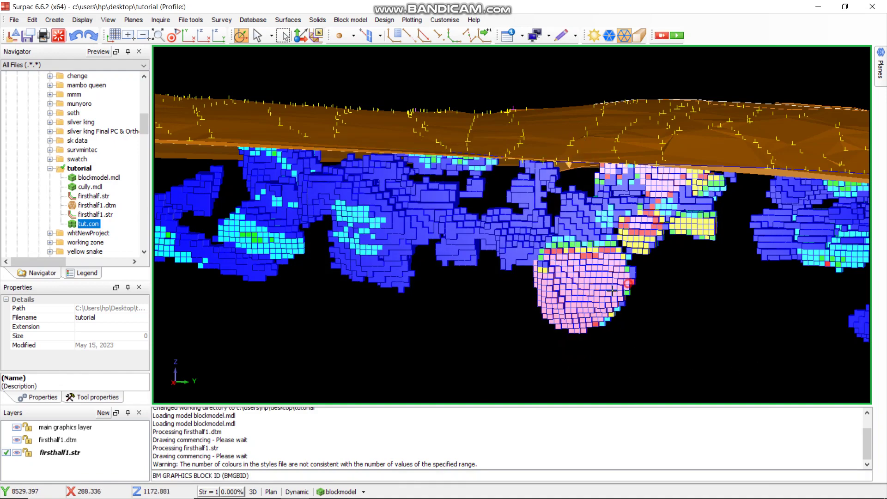
pyautogui.moveTo(613, 291); pyautogui.dragTo(361, 262, button='middle')
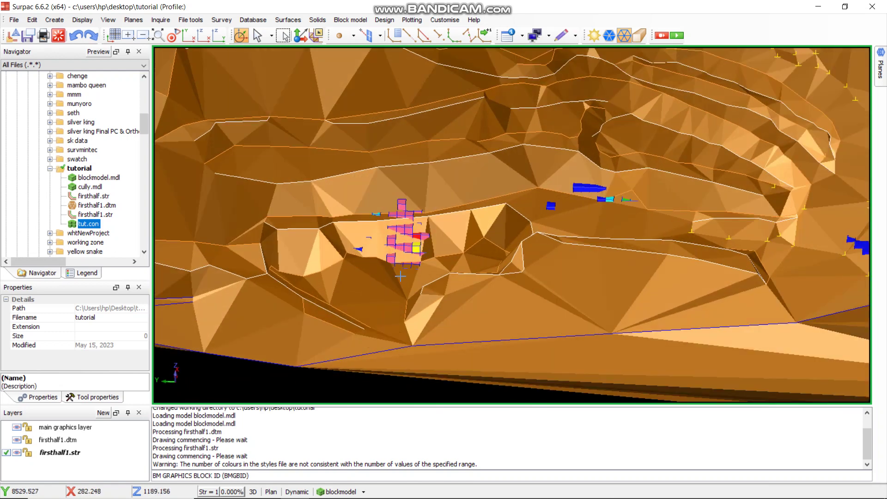